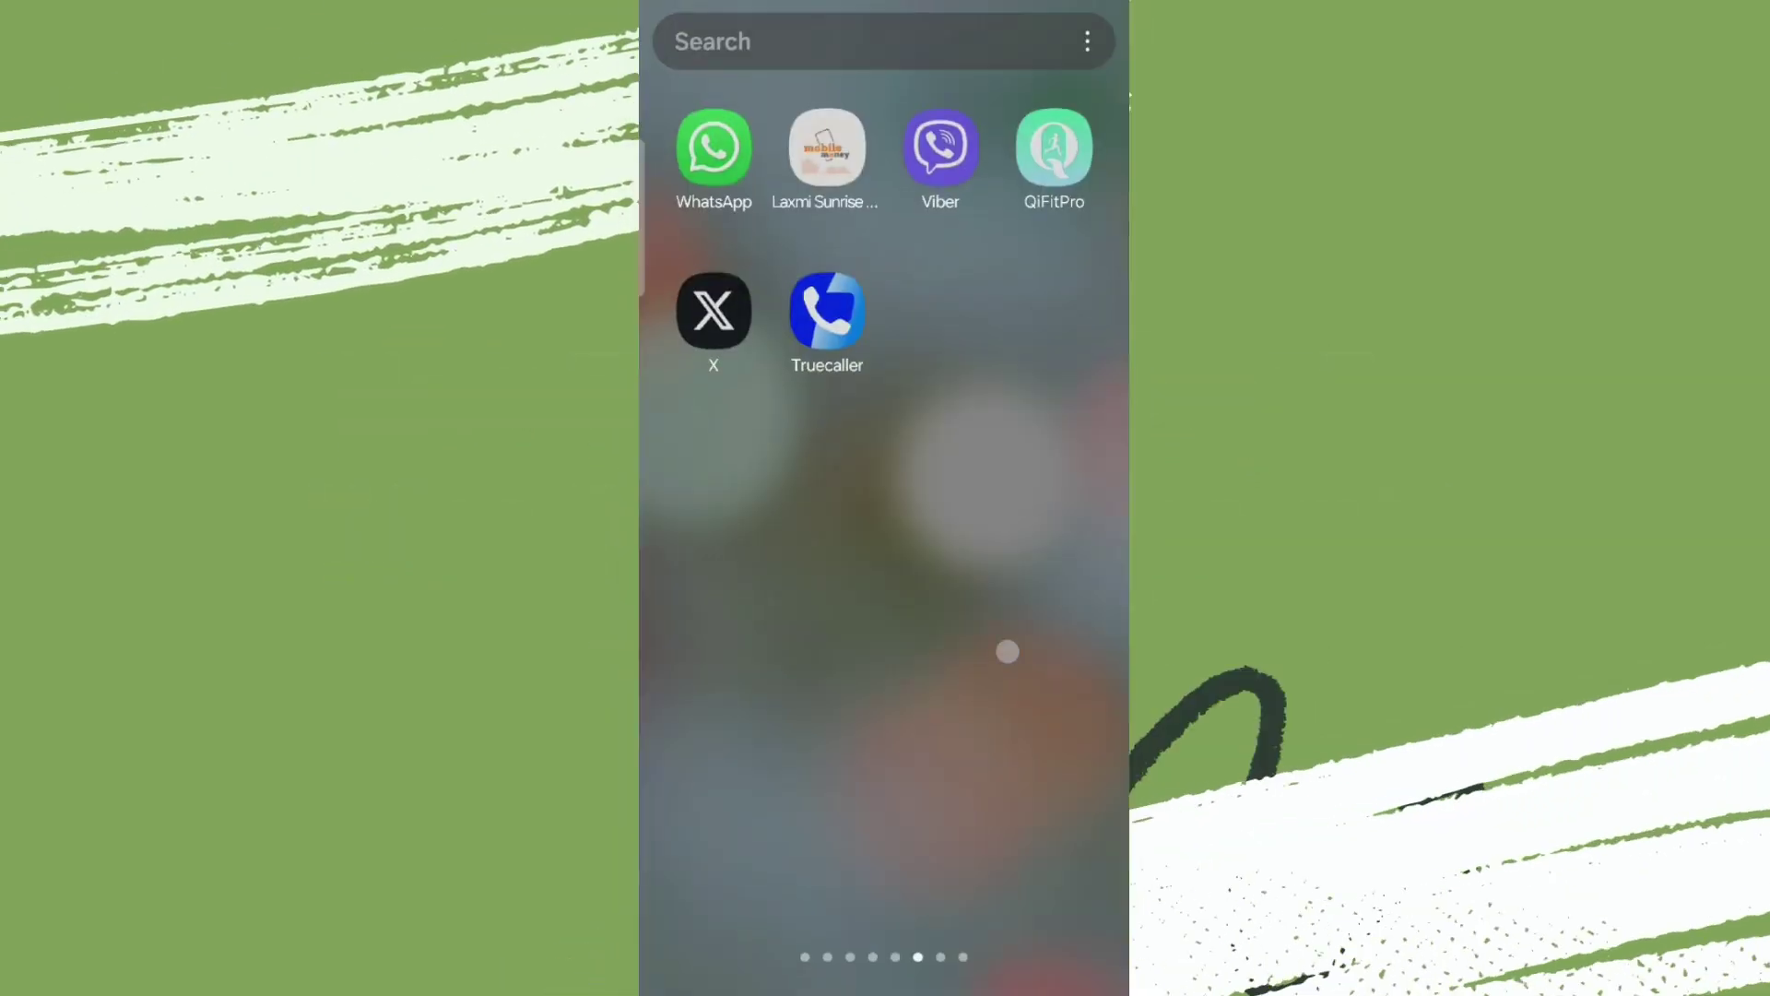
Launch Wise from the app drawer so it lands on the Recipients list
left_click_drag(1004, 644, 845, 691)
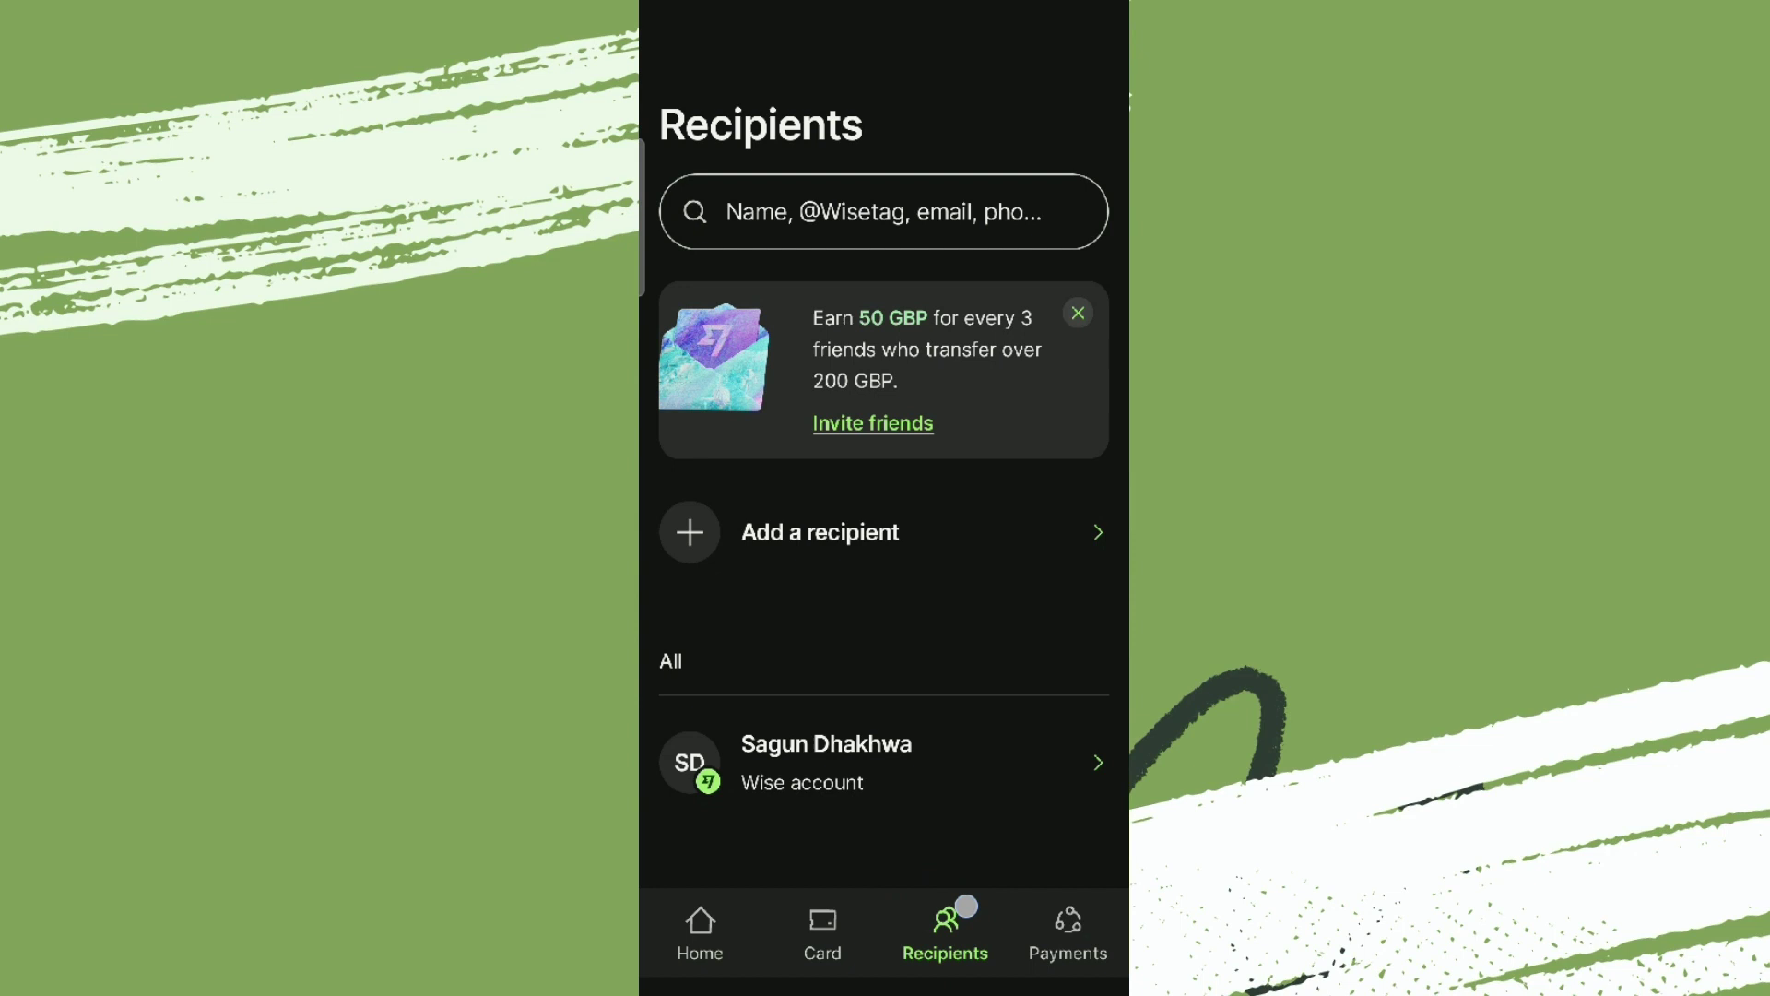
Add a new USD recipient and choose to find them within Wise by Wisetag, email or phone
left_click(920, 532)
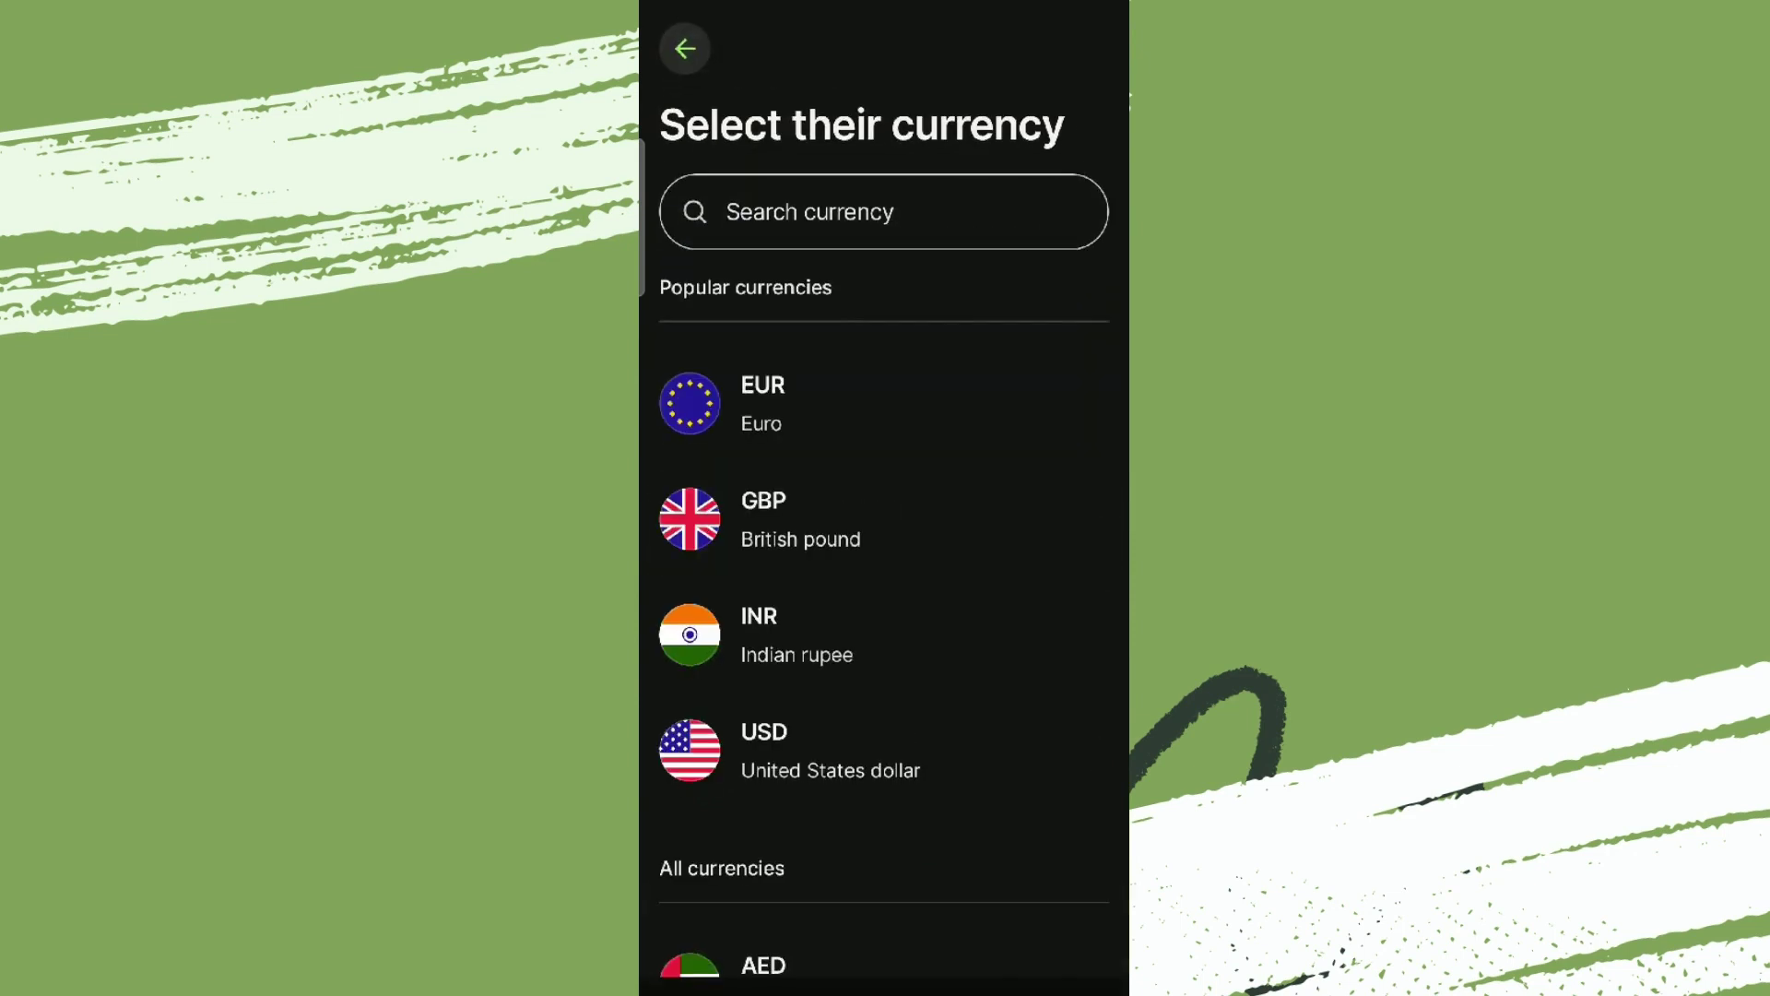
mouse_move(1012, 720)
left_mouse_down()
mouse_move(1010, 568)
mouse_move(1056, 511)
left_mouse_up()
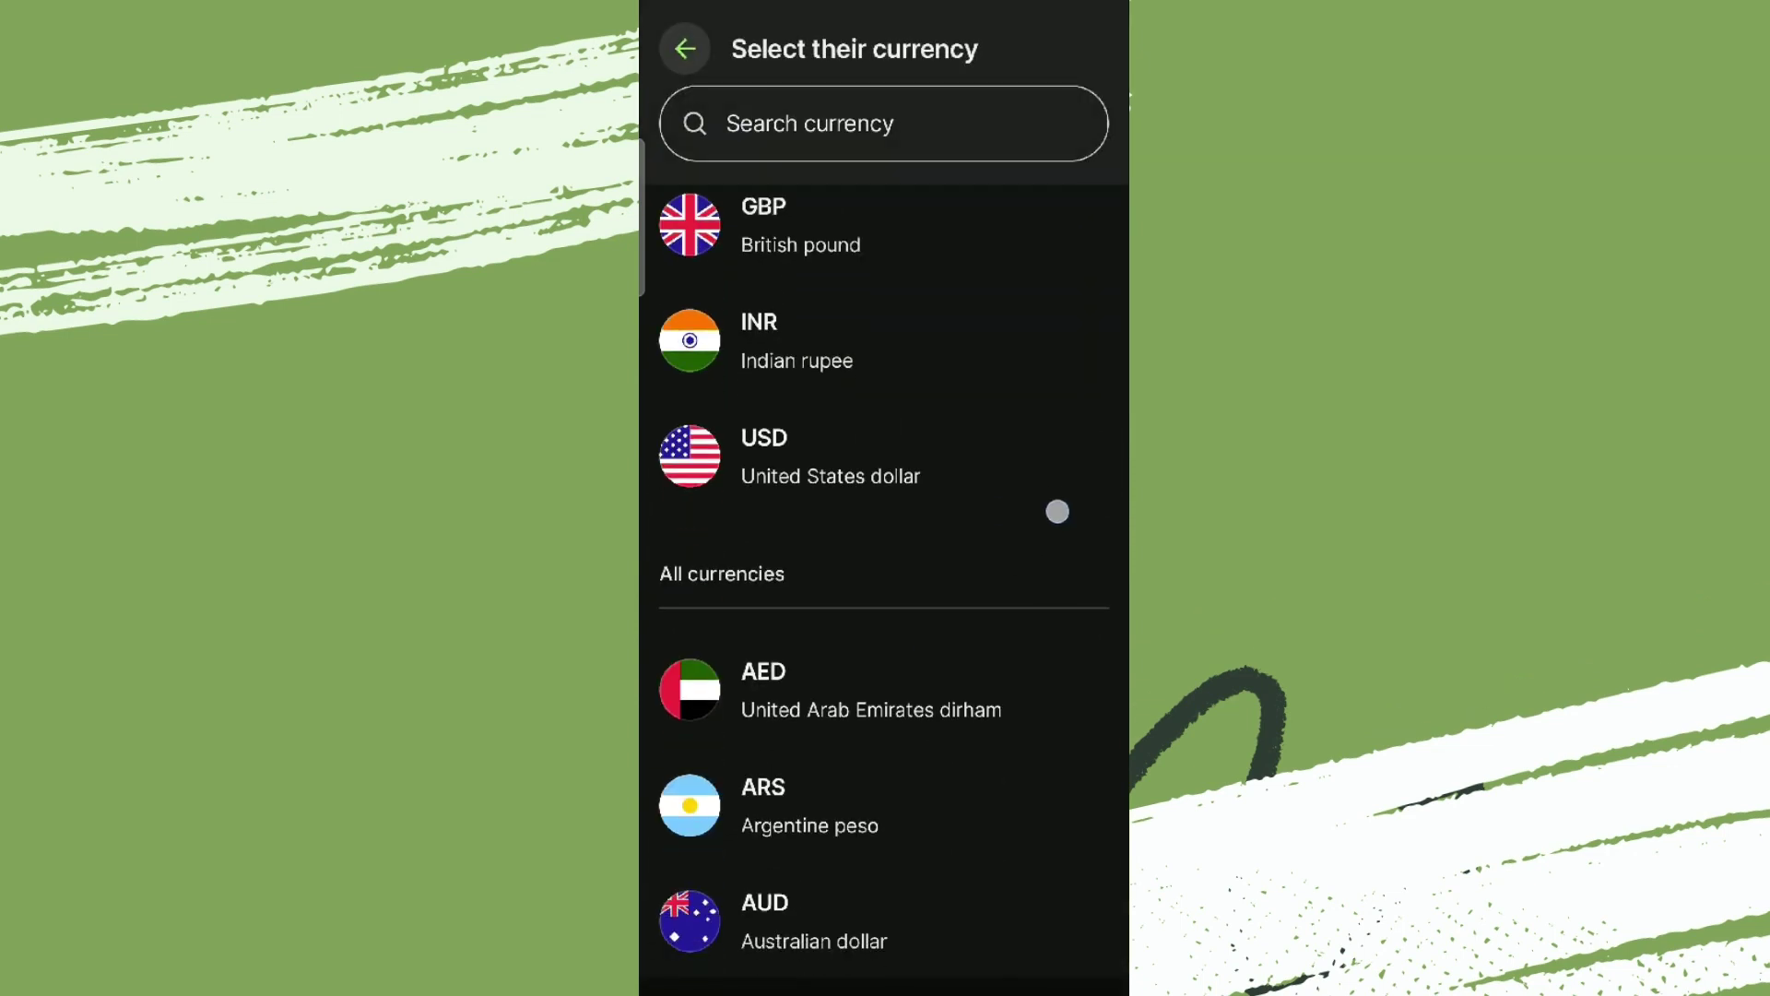
left_click(968, 456)
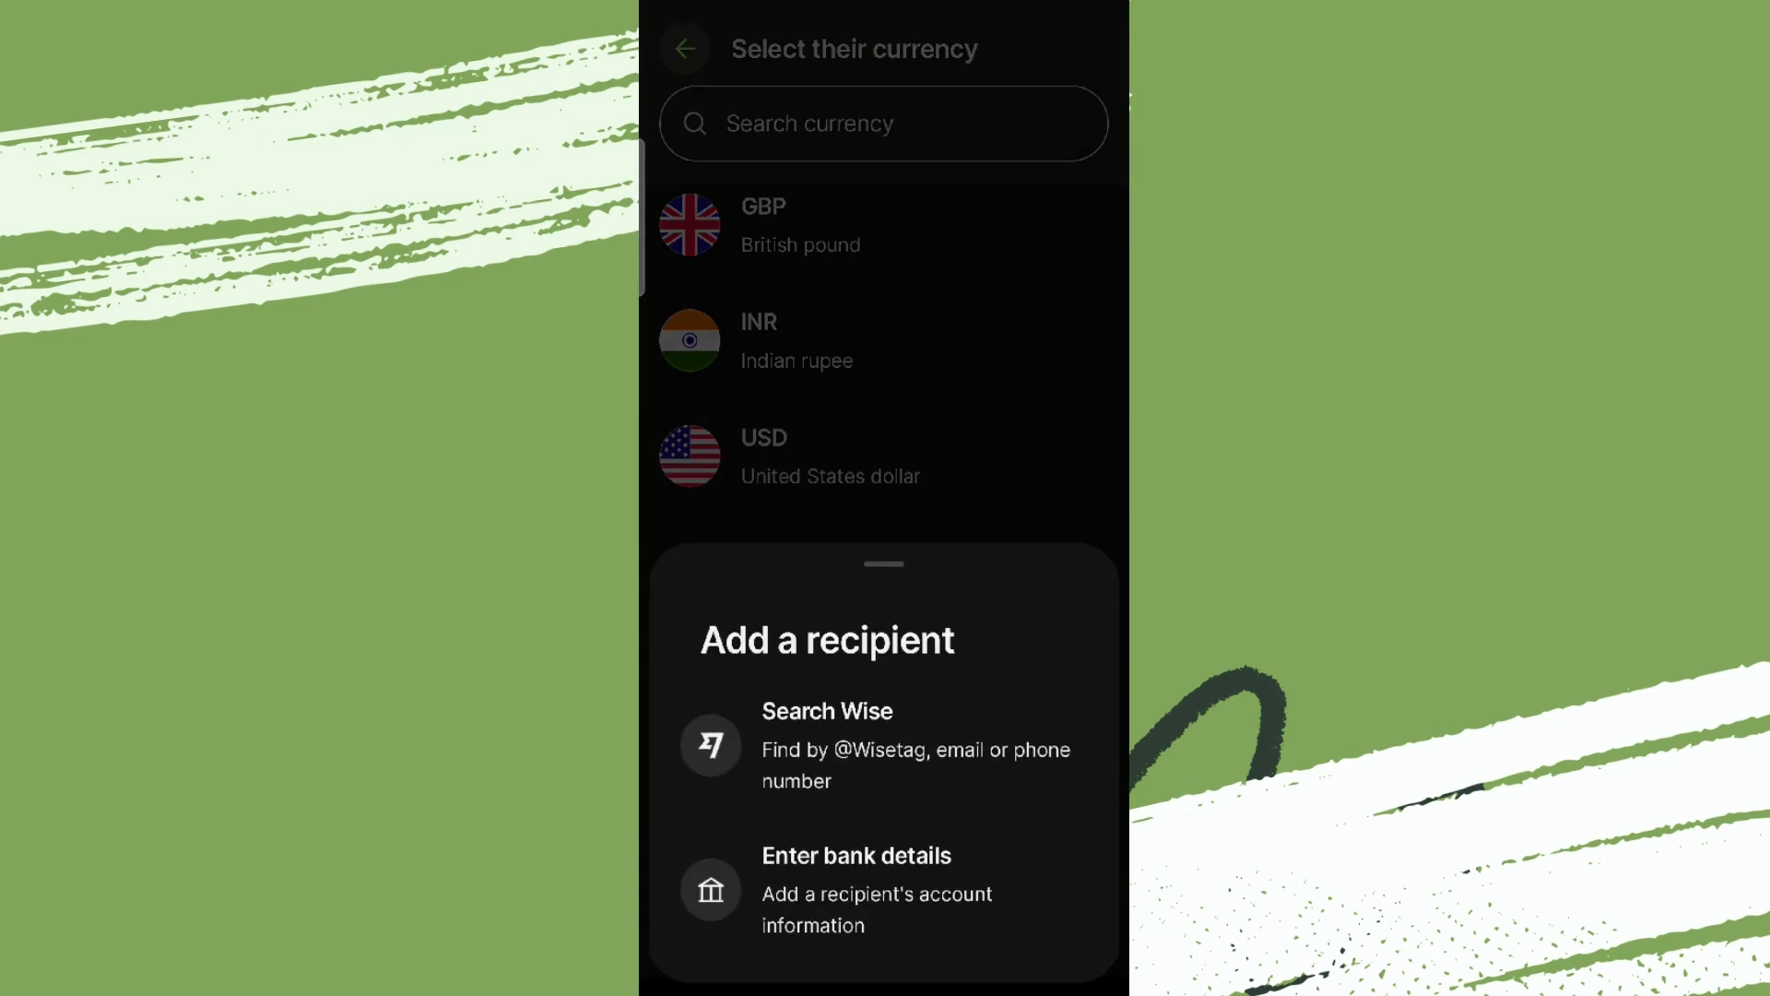
left_click_drag(882, 765, 1004, 734)
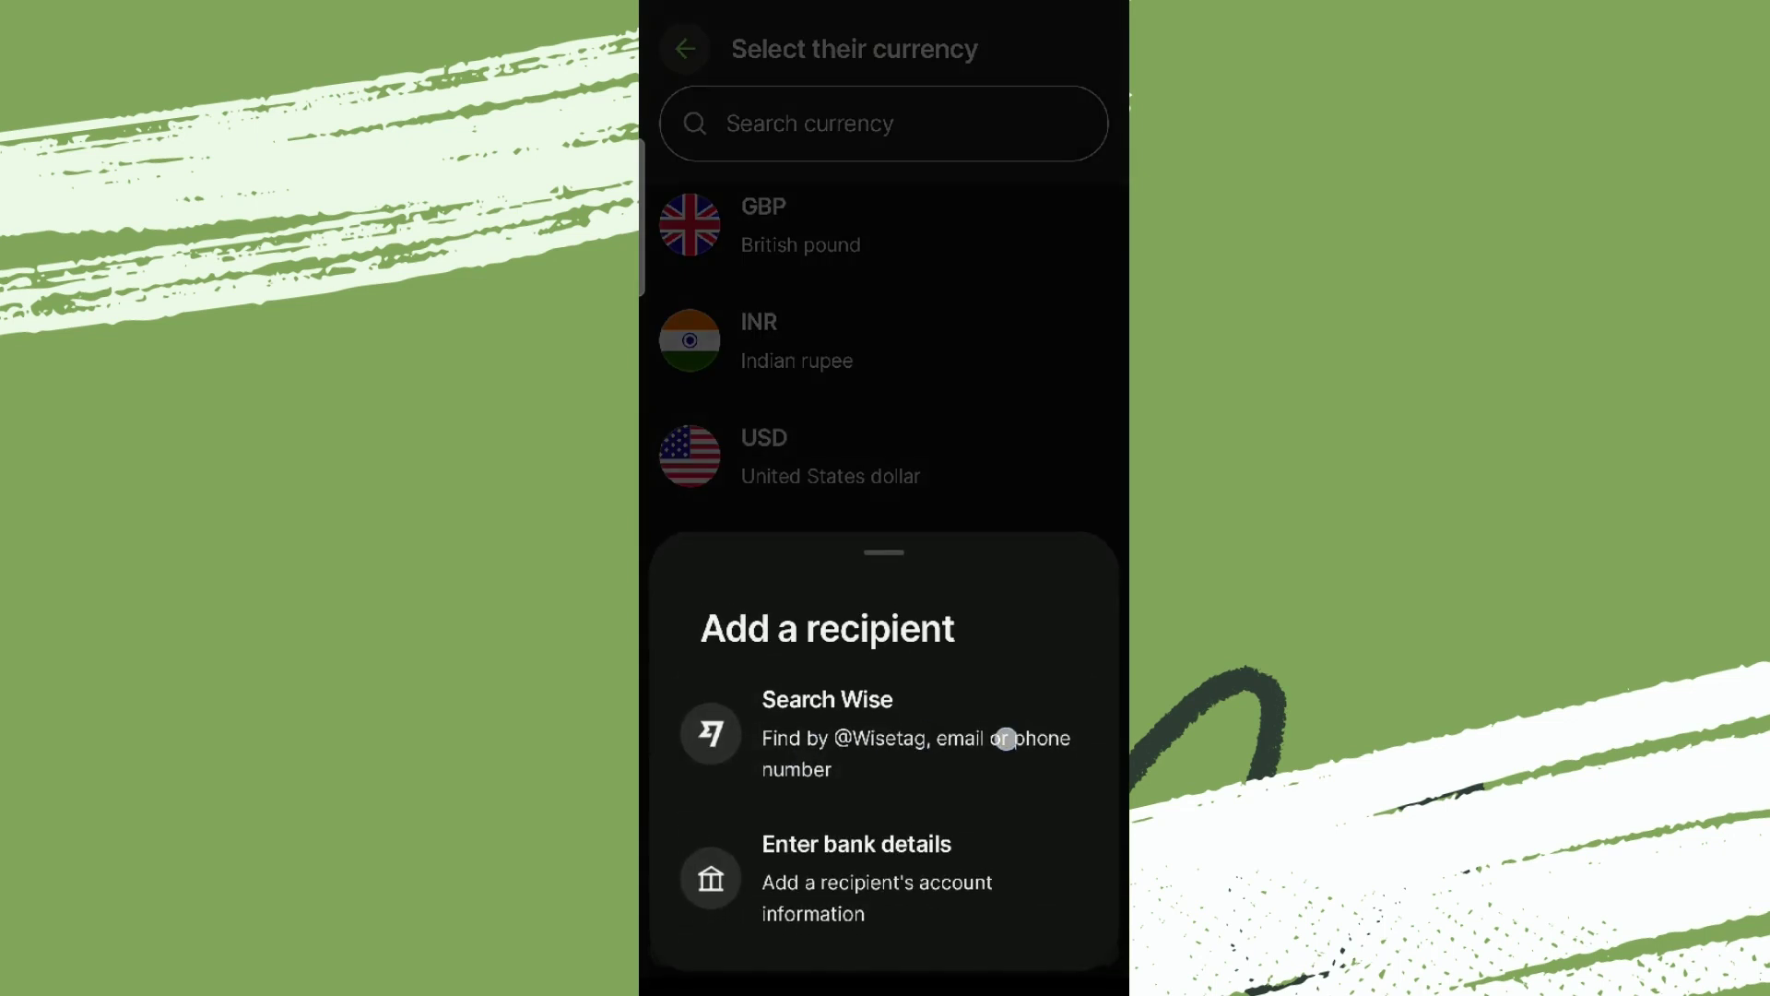
key("Escape")
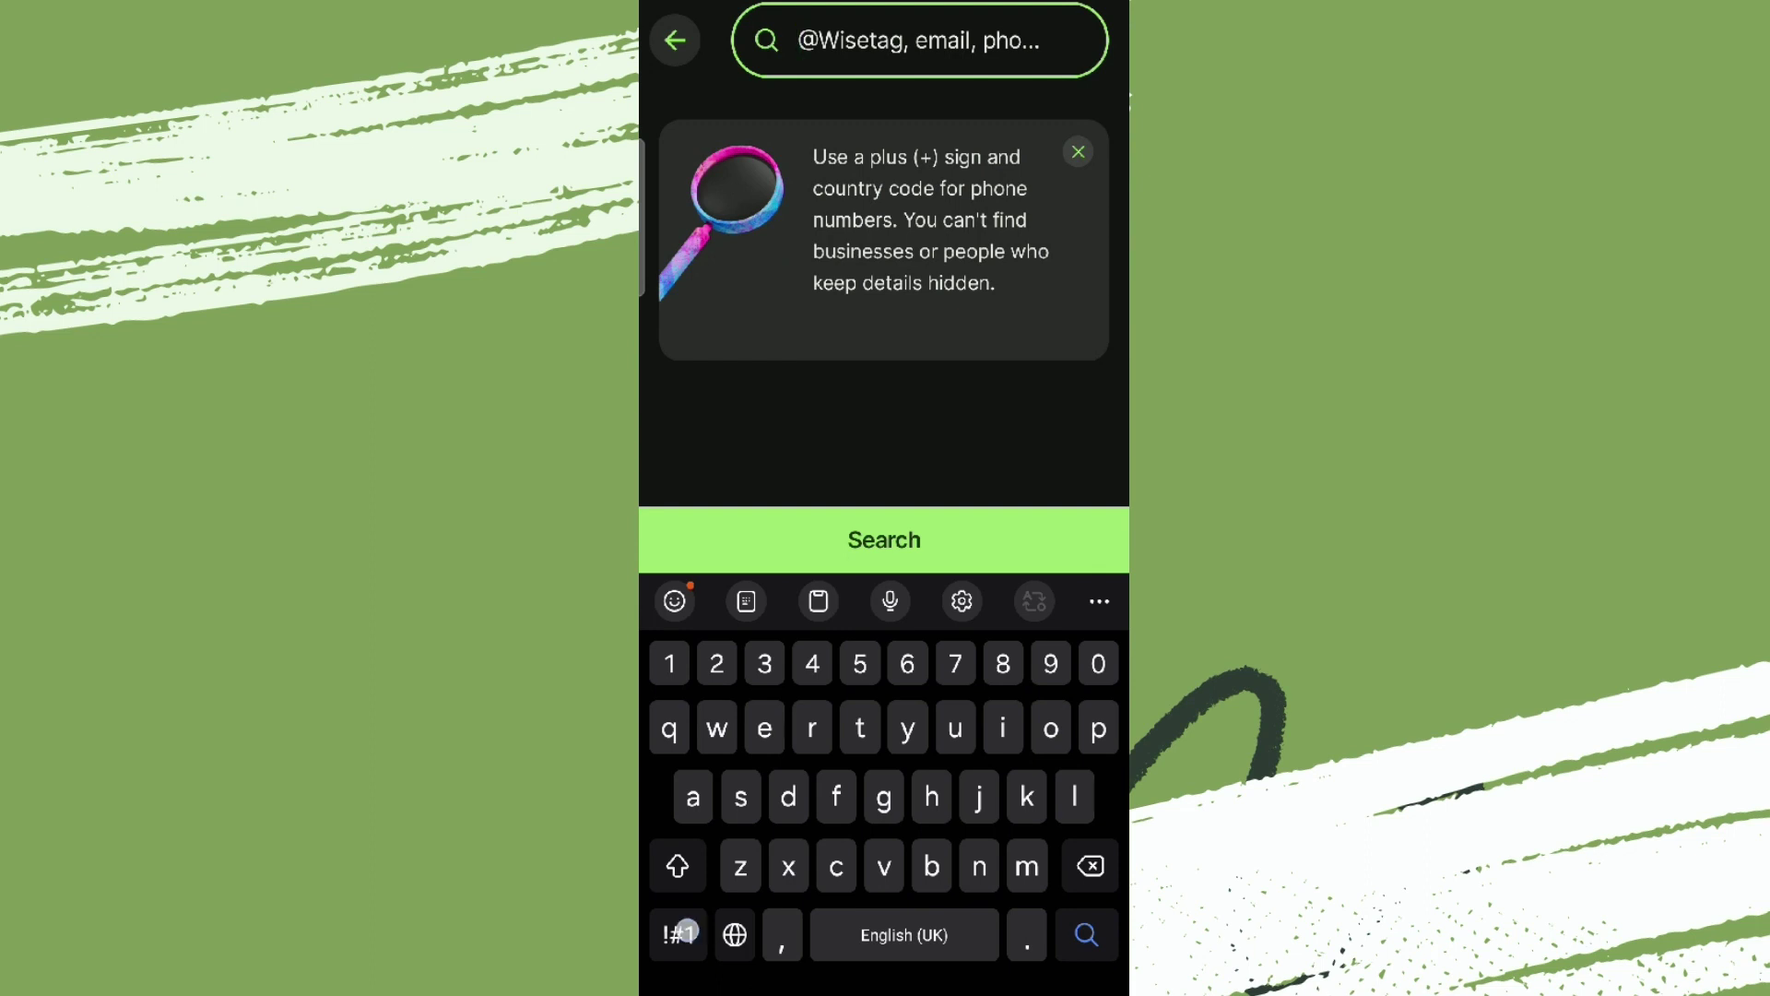
Enter the business account email in the recipient search, then return to the home screen
left_click_drag(877, 544, 998, 431)
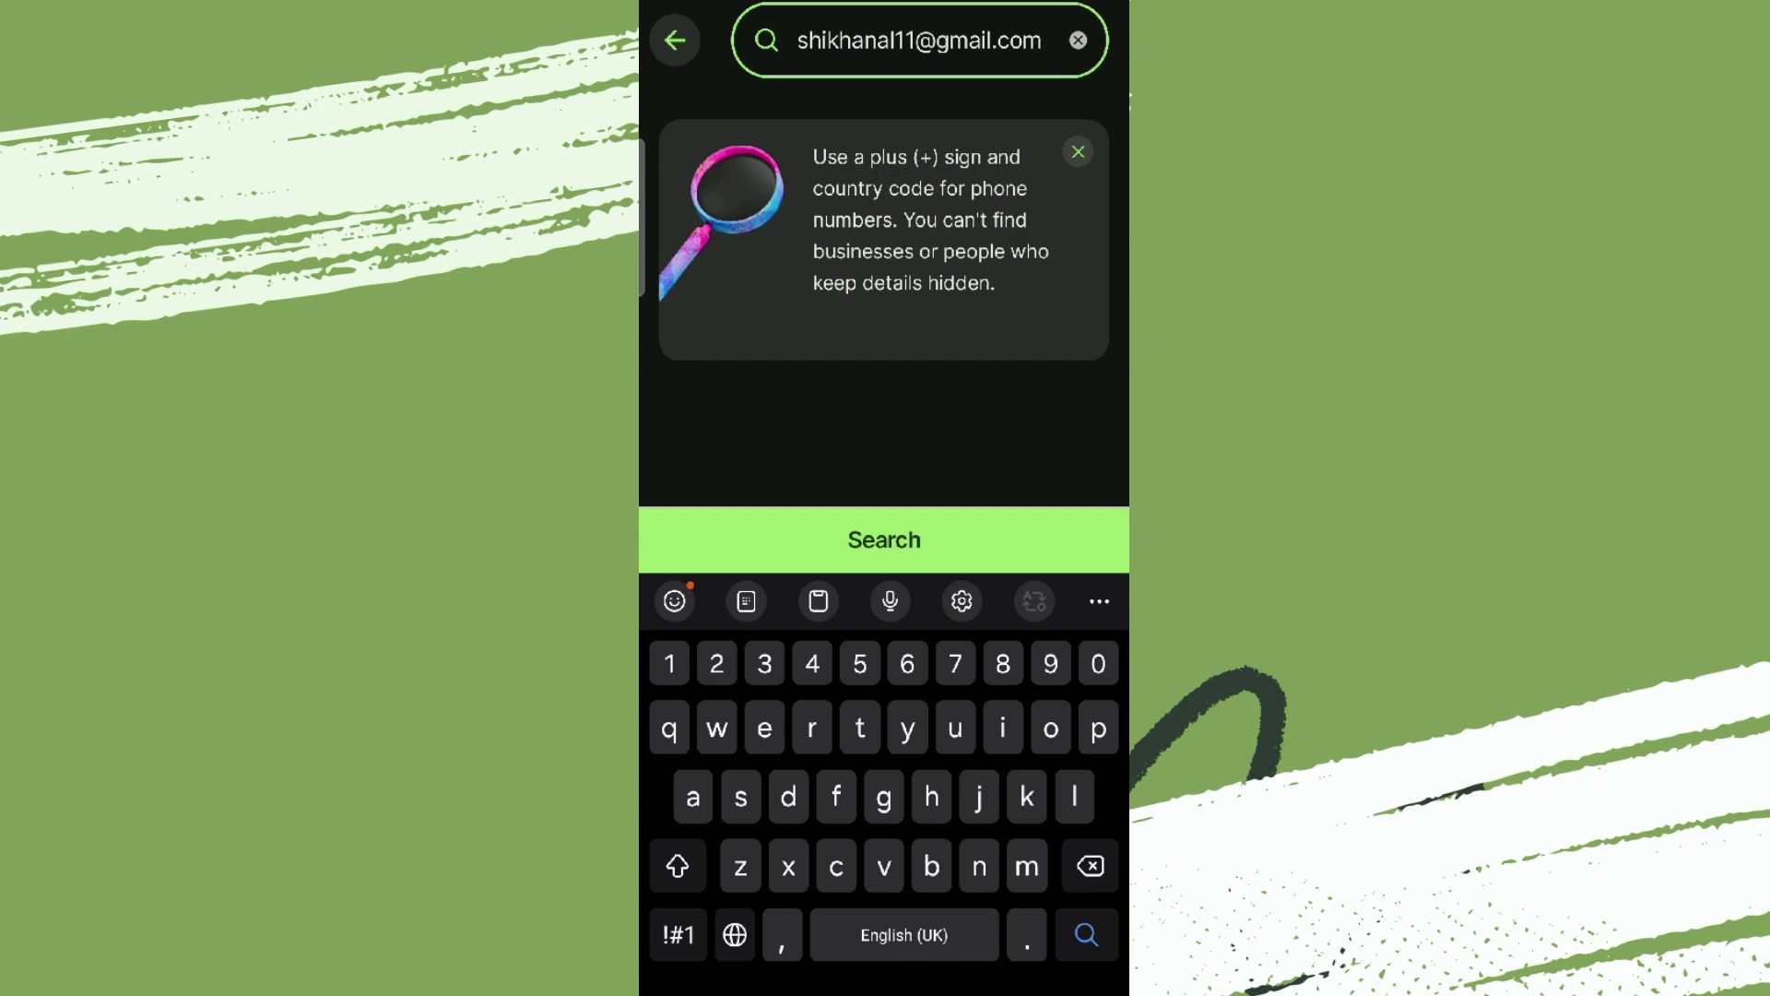
left_click_drag(884, 986, 884, 623)
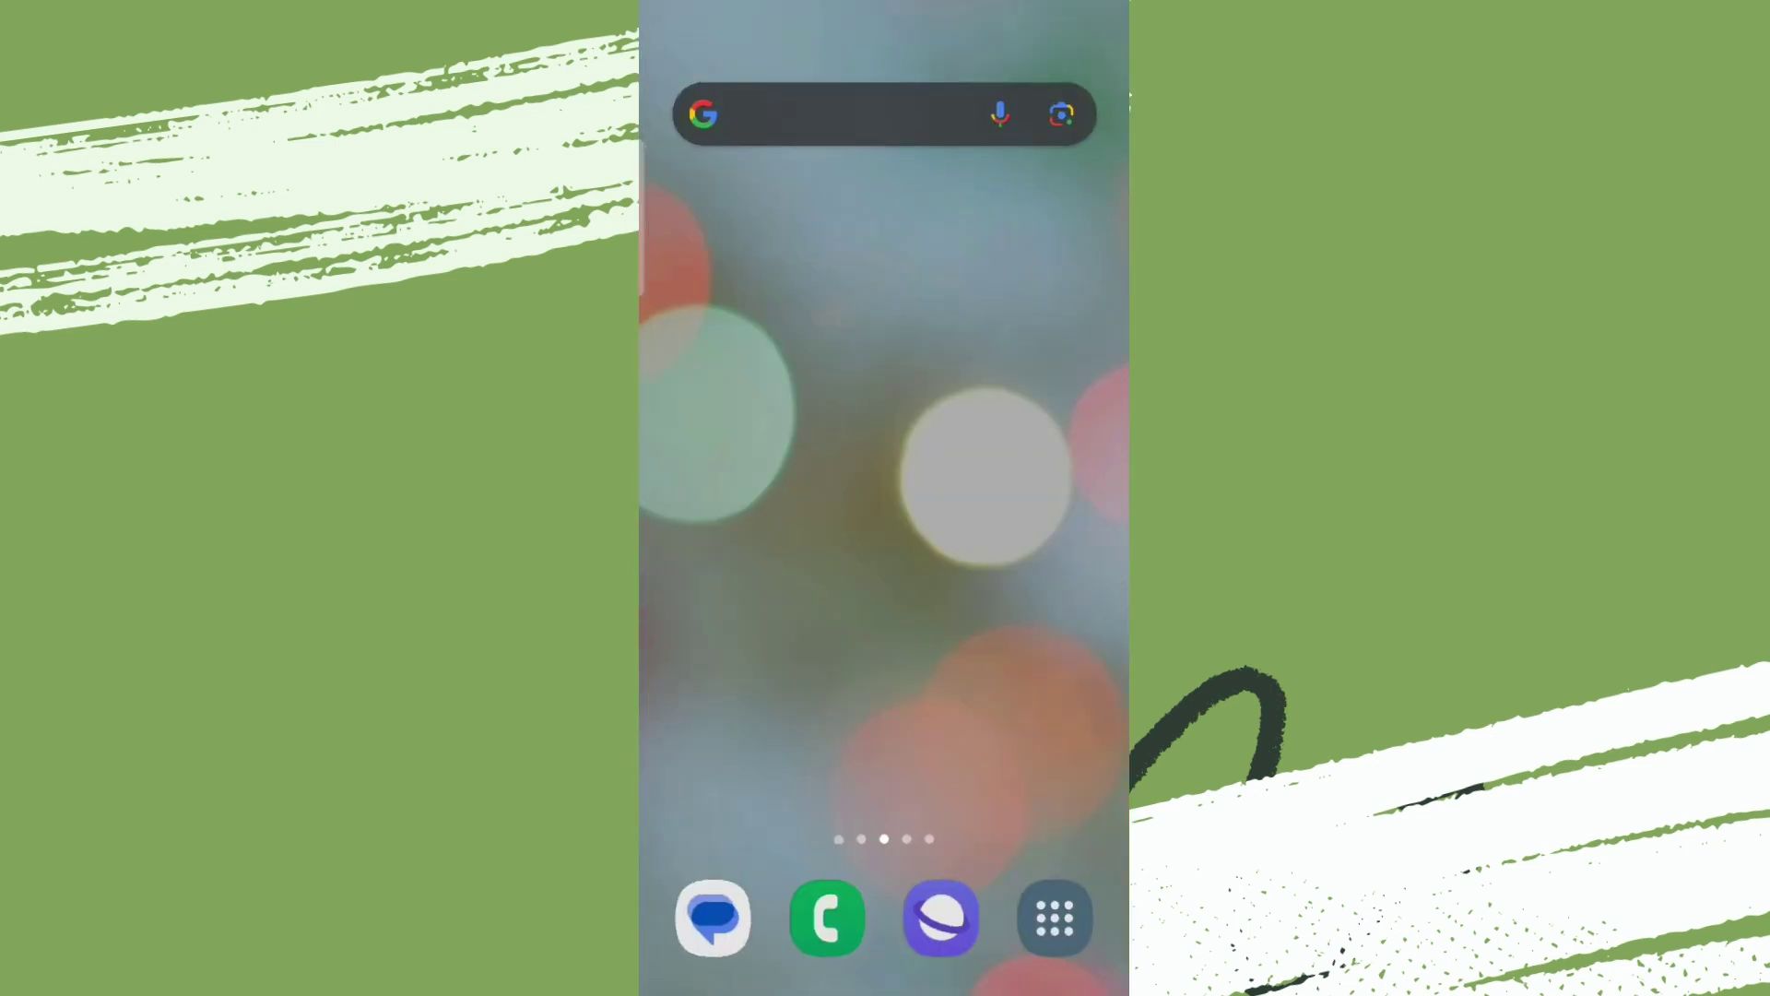